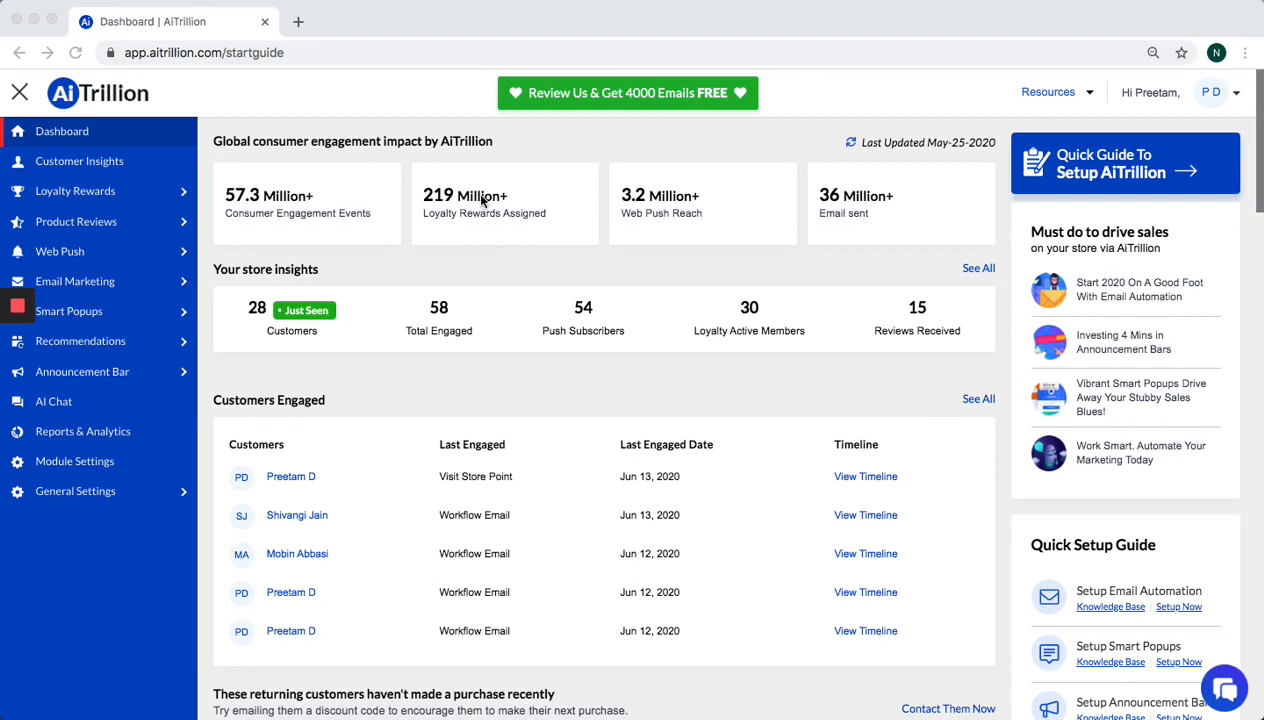
Expand Email Marketing in the sidebar to reveal Campaigns, Messages, Contacts and related options
left_click(55, 281)
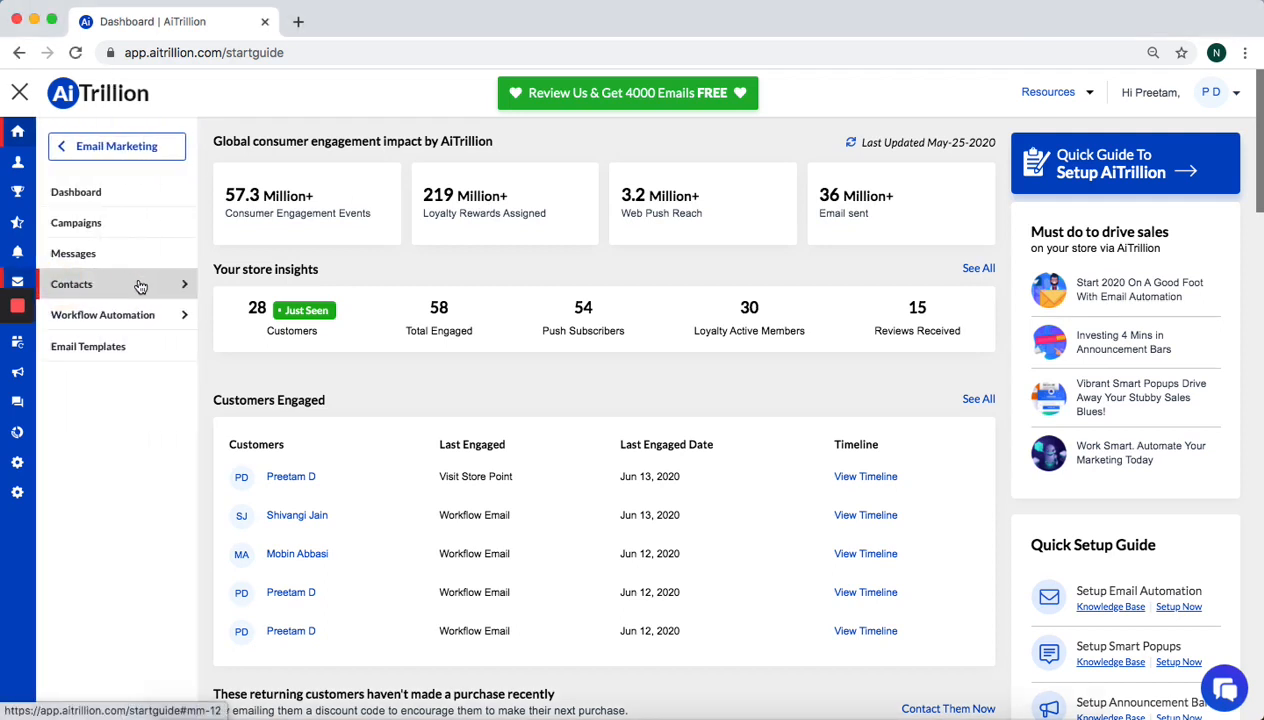
Go to Contacts > Import CSV and start a new CSV upload to reach Step 1
left_click(140, 285)
left_click(120, 326)
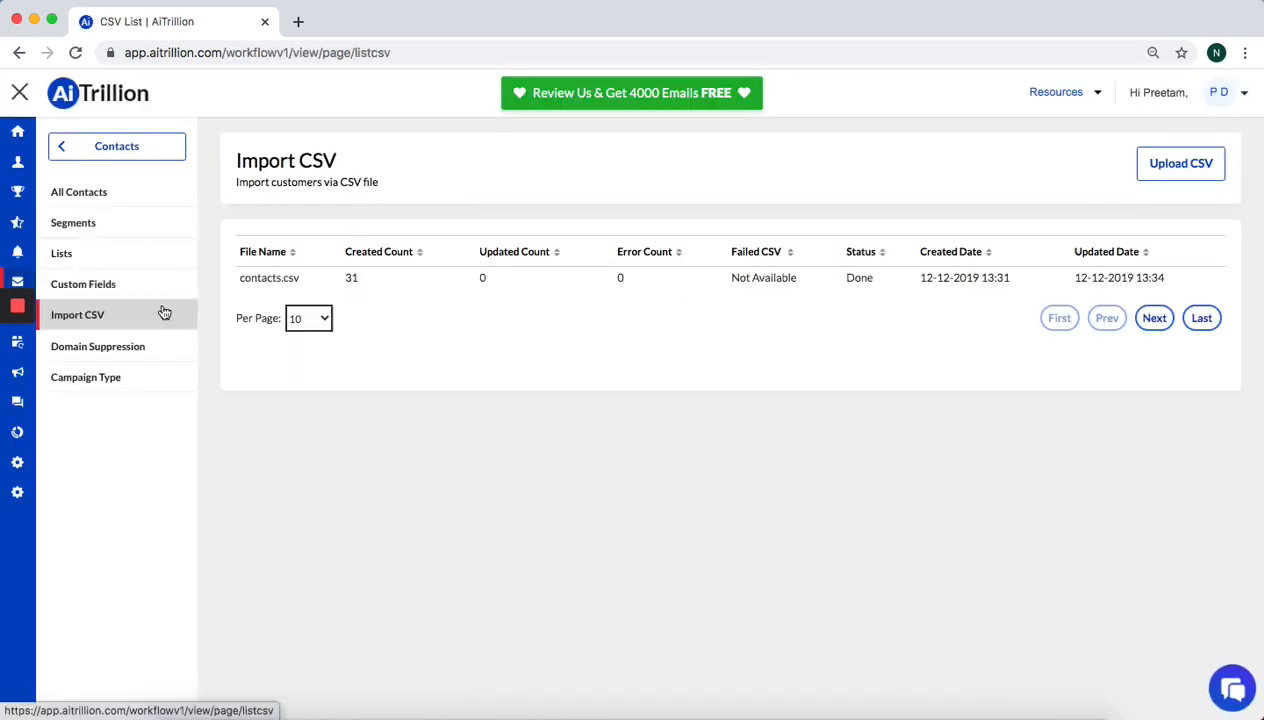
left_click(1150, 172)
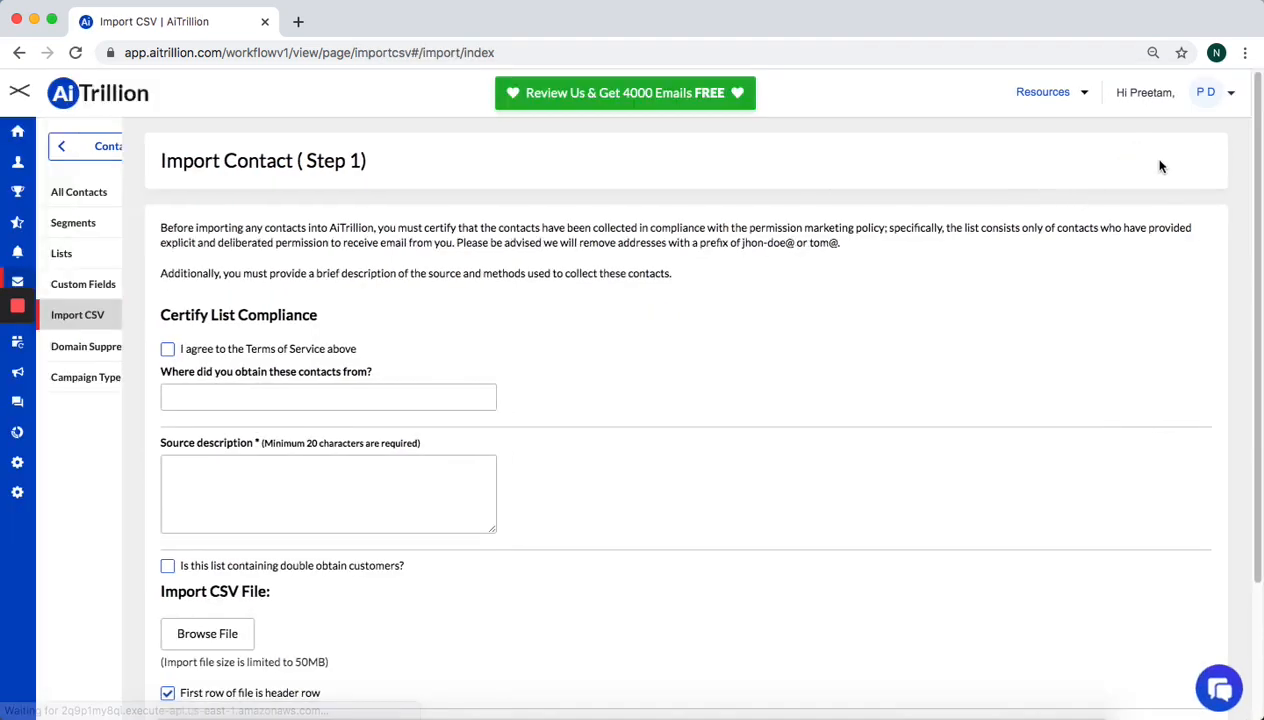
Accept the Terms of Service, enter source 'TestTest' and description 'TestTestTestTesTTest'
left_click(268, 350)
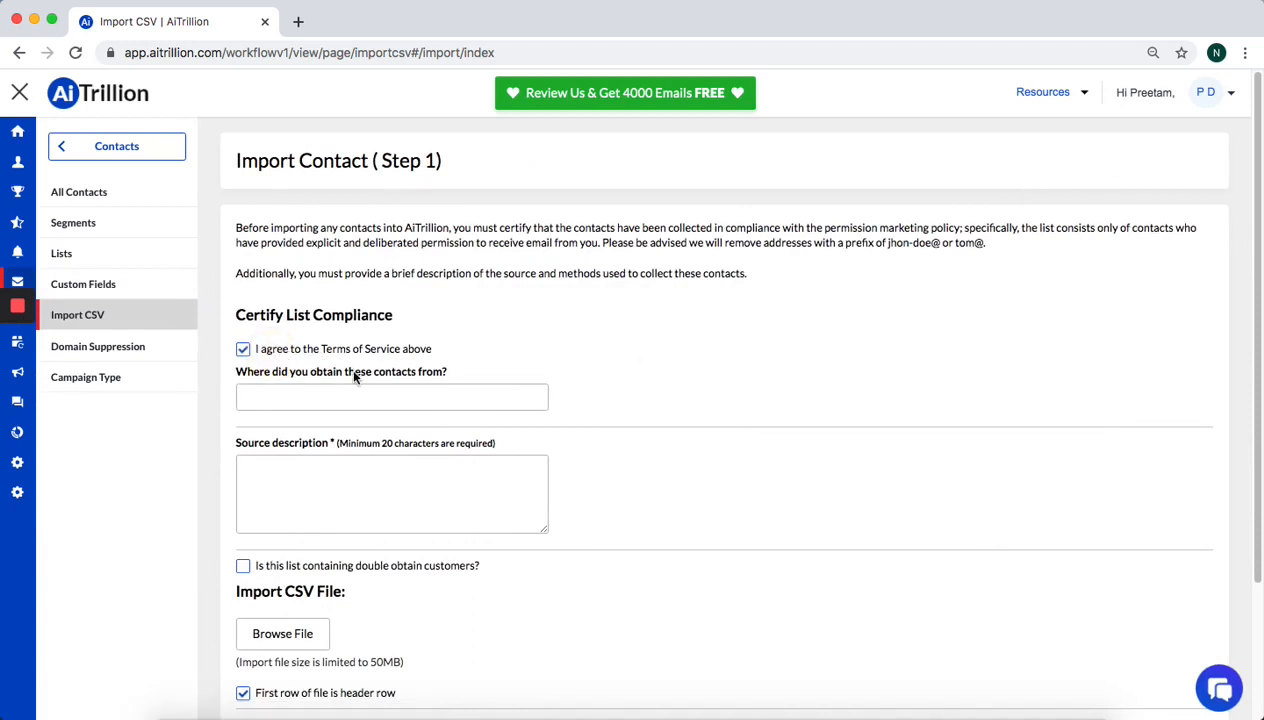
left_click(416, 392)
type("TestTe")
left_click(479, 469)
type("TestTestTestTesT")
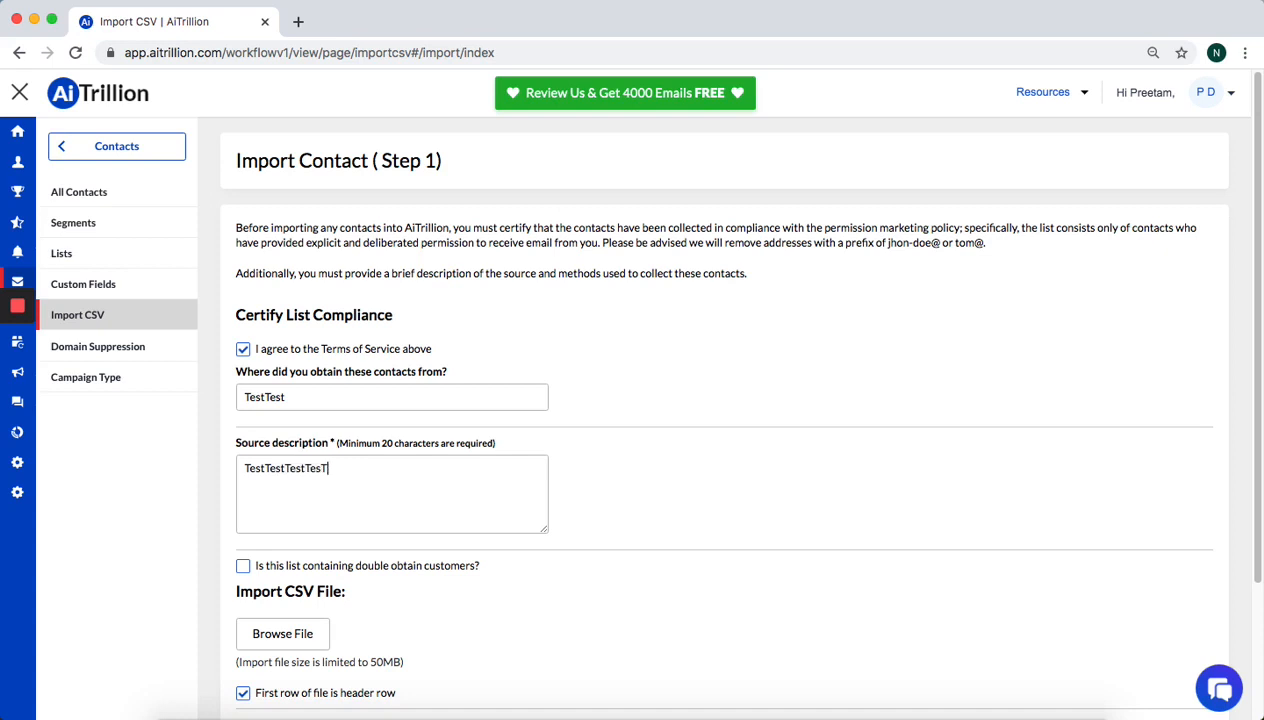
type("Test")
scroll(455, 583, "down", 3)
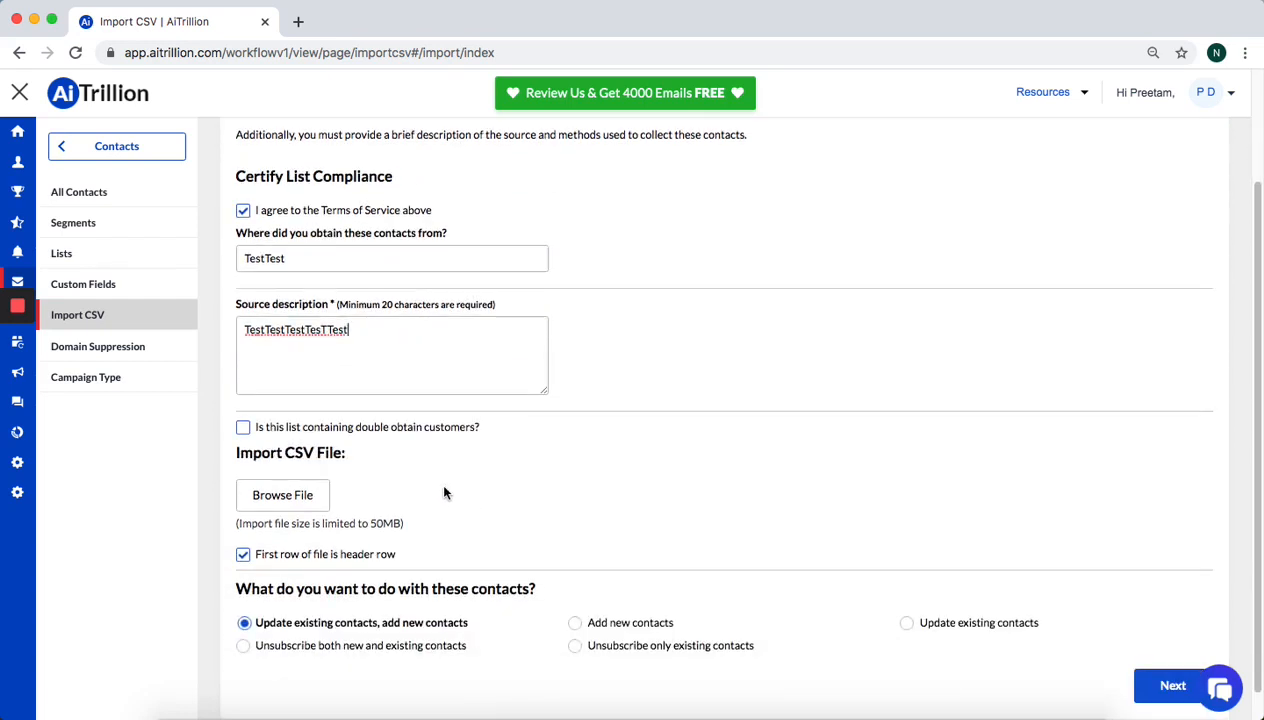
Attach sample-contacts.csv from the Downloads folder as the import file
left_click(295, 492)
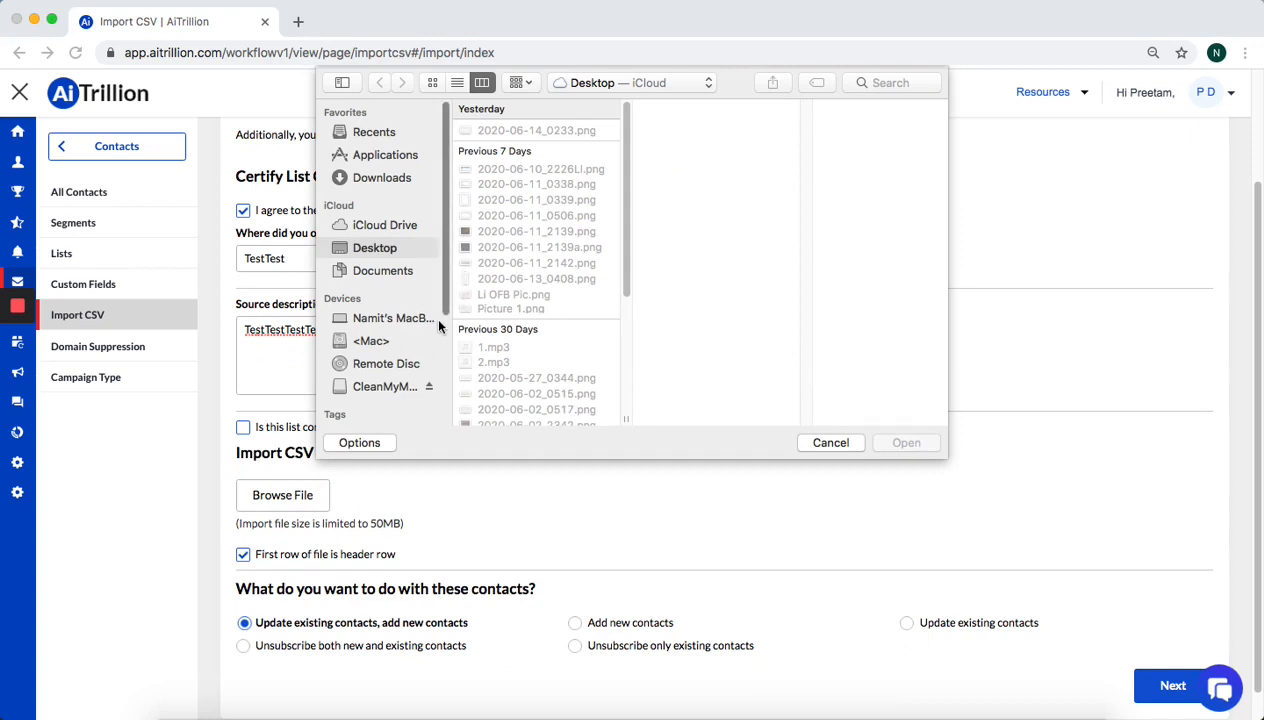
left_click(386, 178)
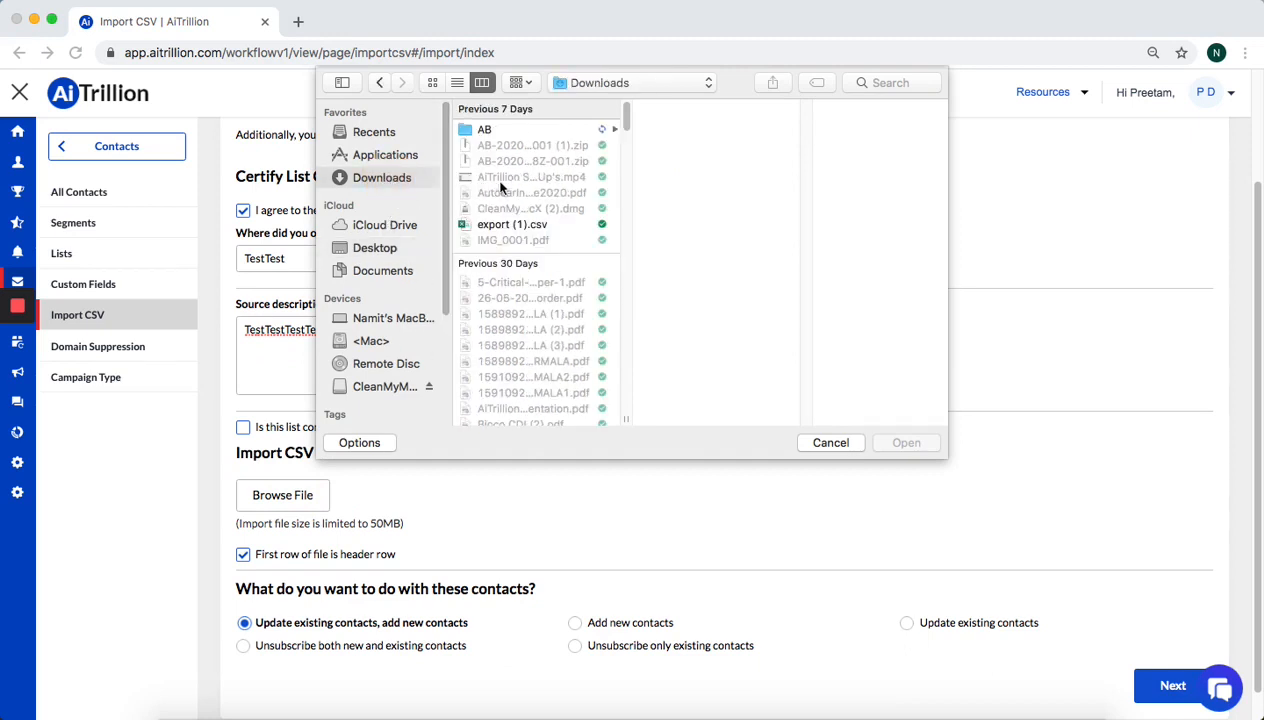
scroll(565, 280, "down", 15)
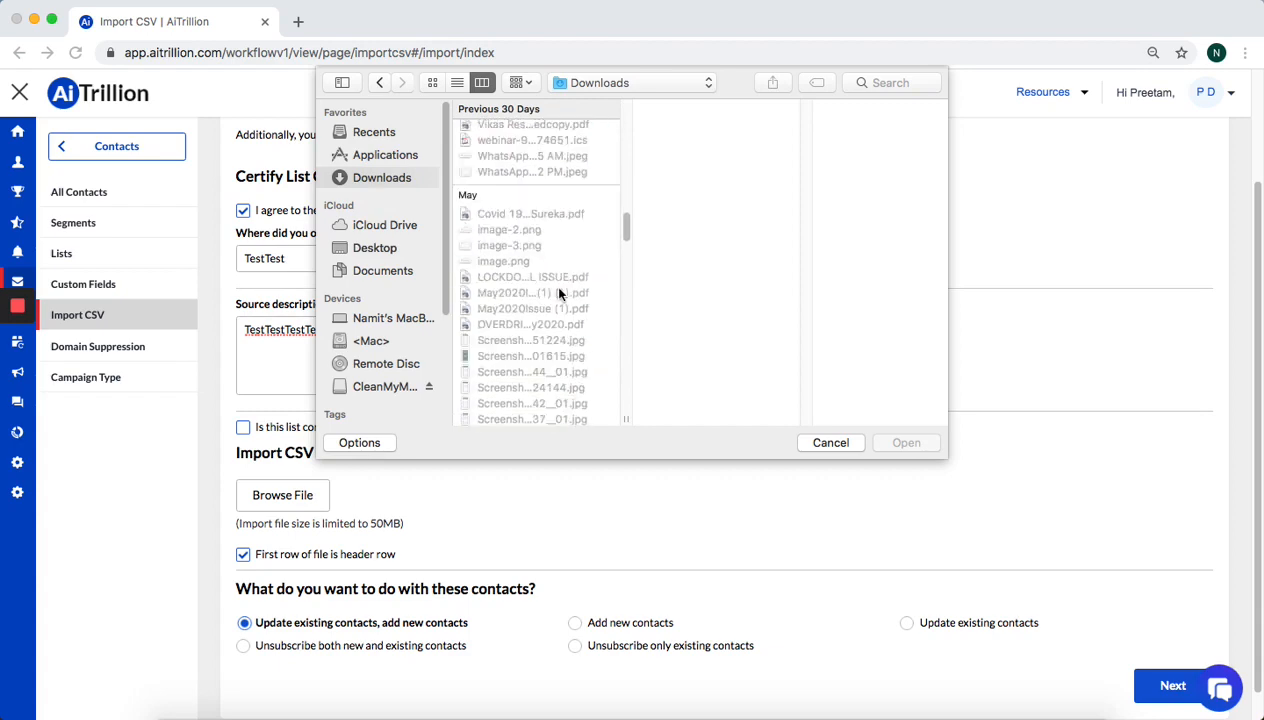
scroll(558, 295, "down", 5)
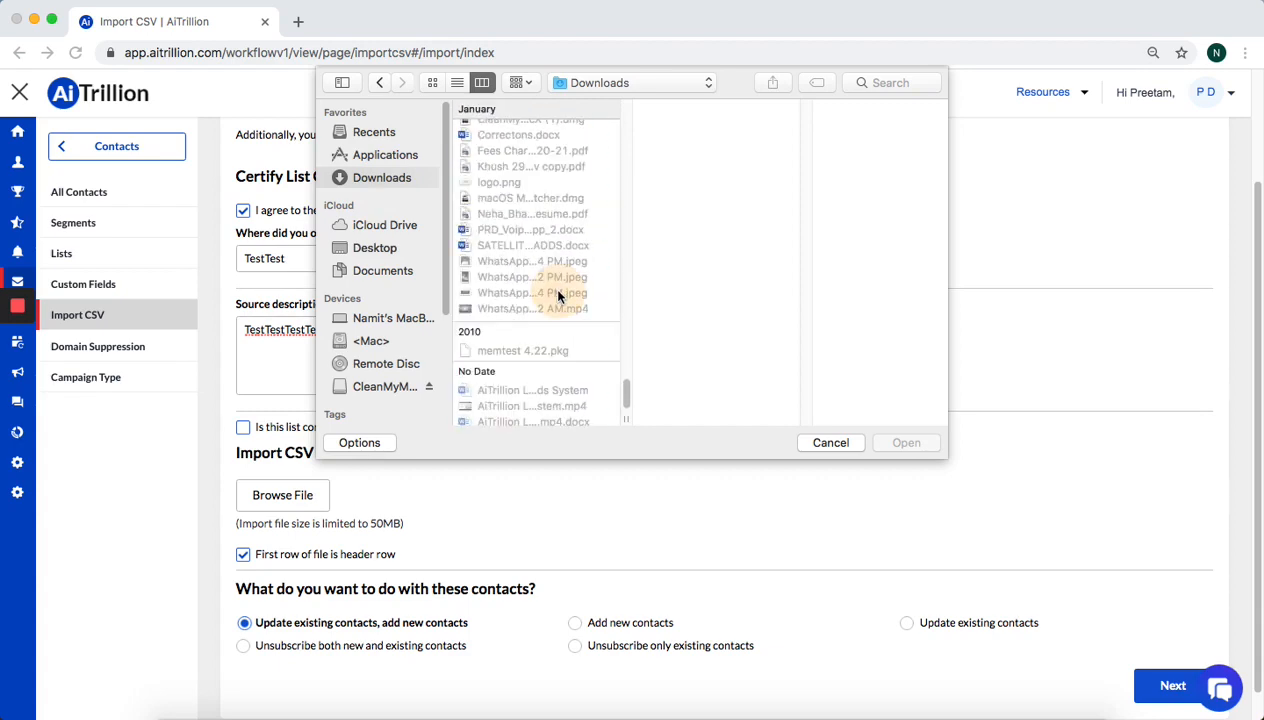
key("d")
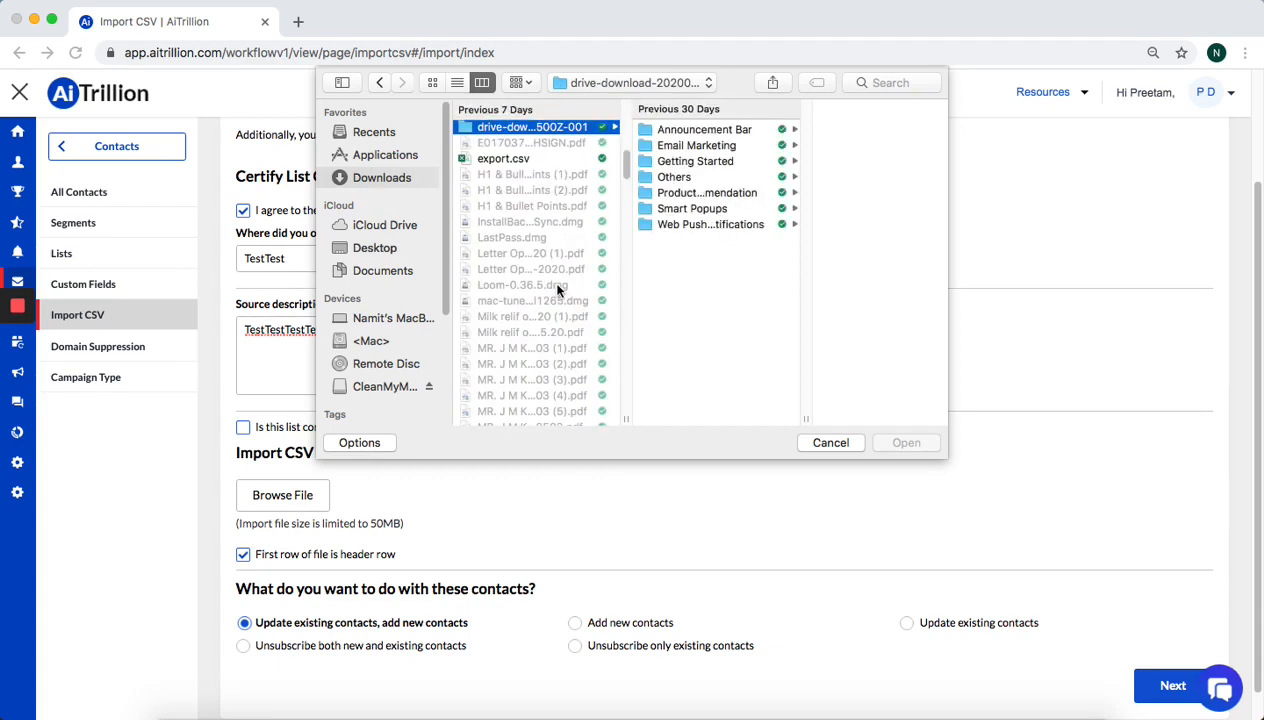
scroll(549, 279, "up", 5)
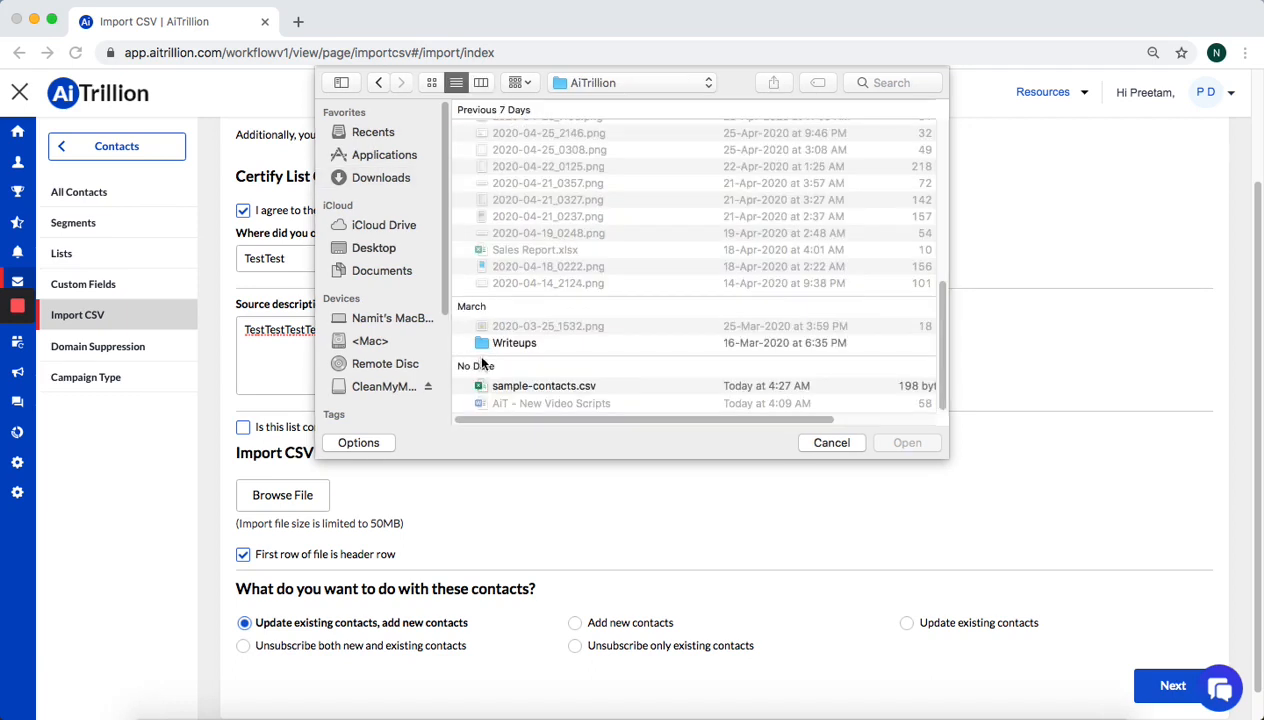
left_click(510, 385)
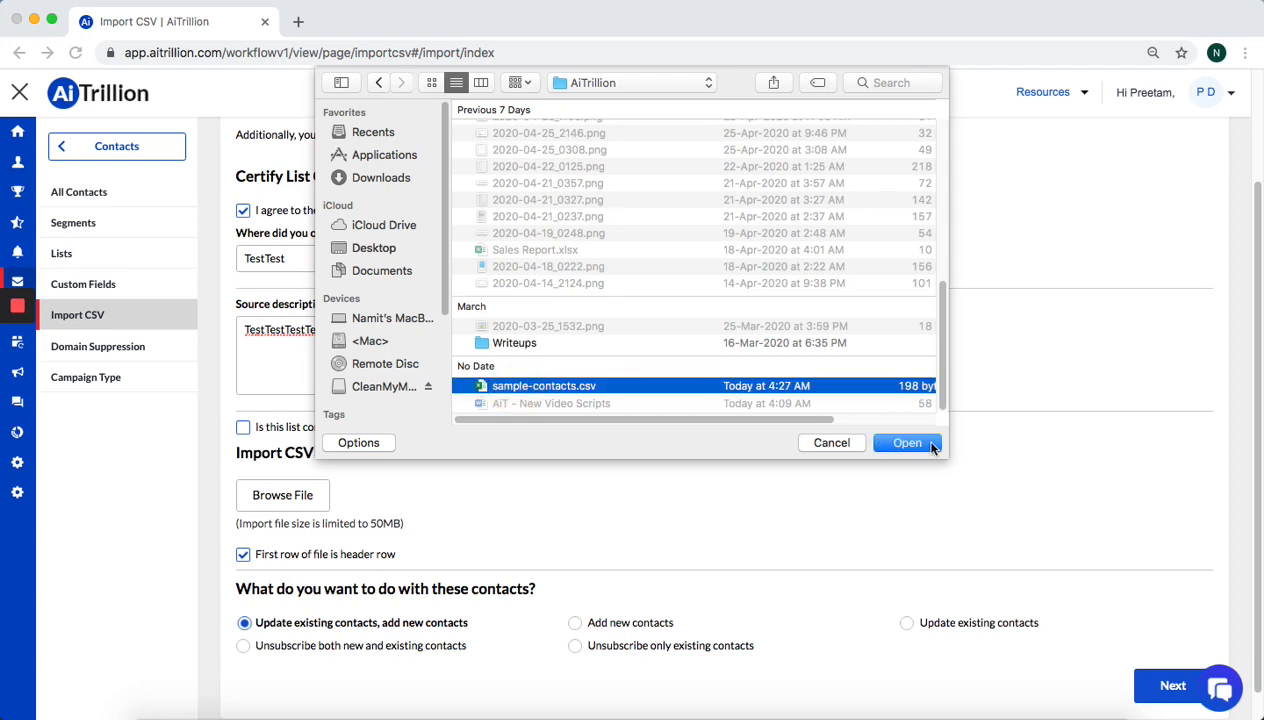
left_click(903, 442)
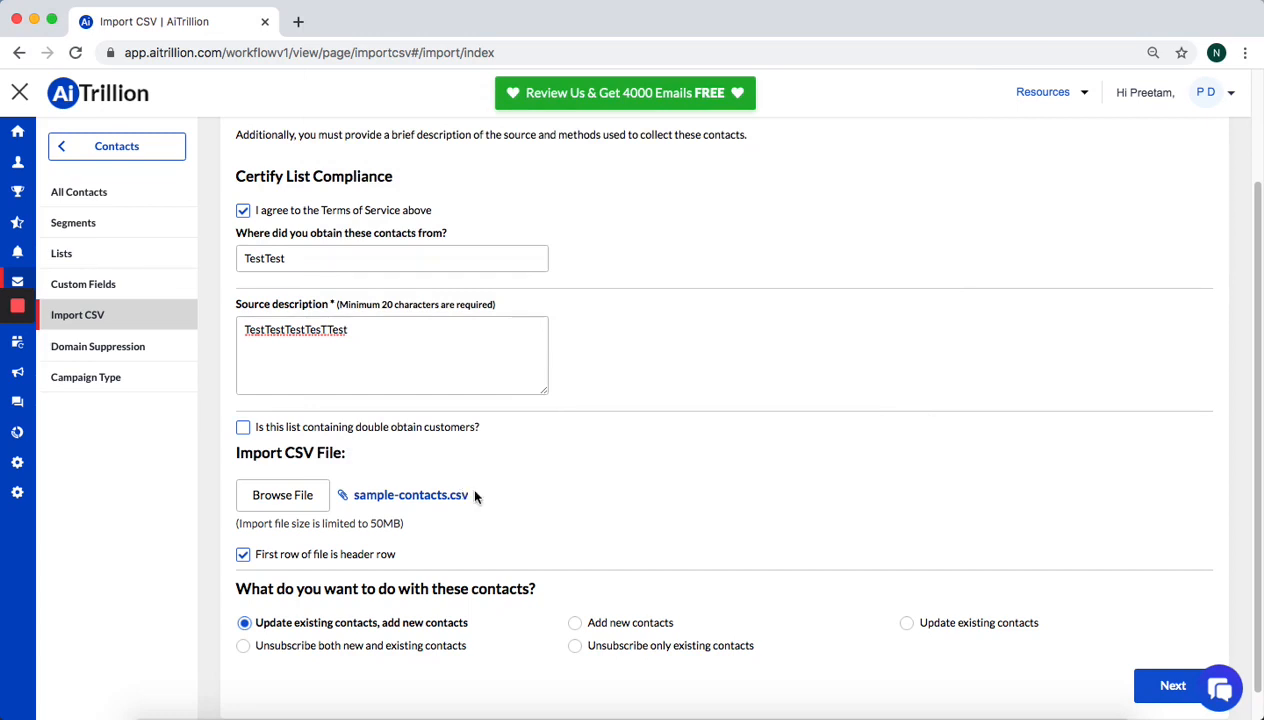
Mark the list as containing double-obtain customers and submit Step 1 to reach column mapping
scroll(490, 496, "down", 1)
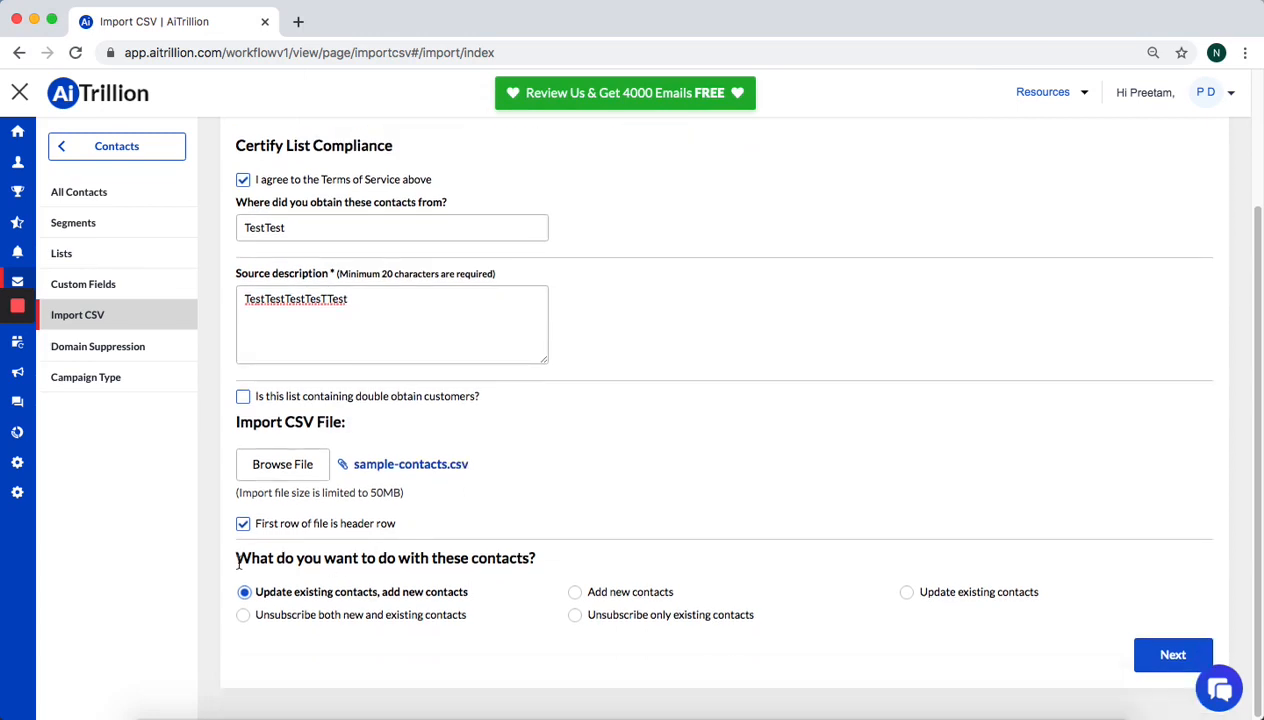
left_click_drag(238, 563, 462, 558)
left_click(556, 560)
left_click(1170, 665)
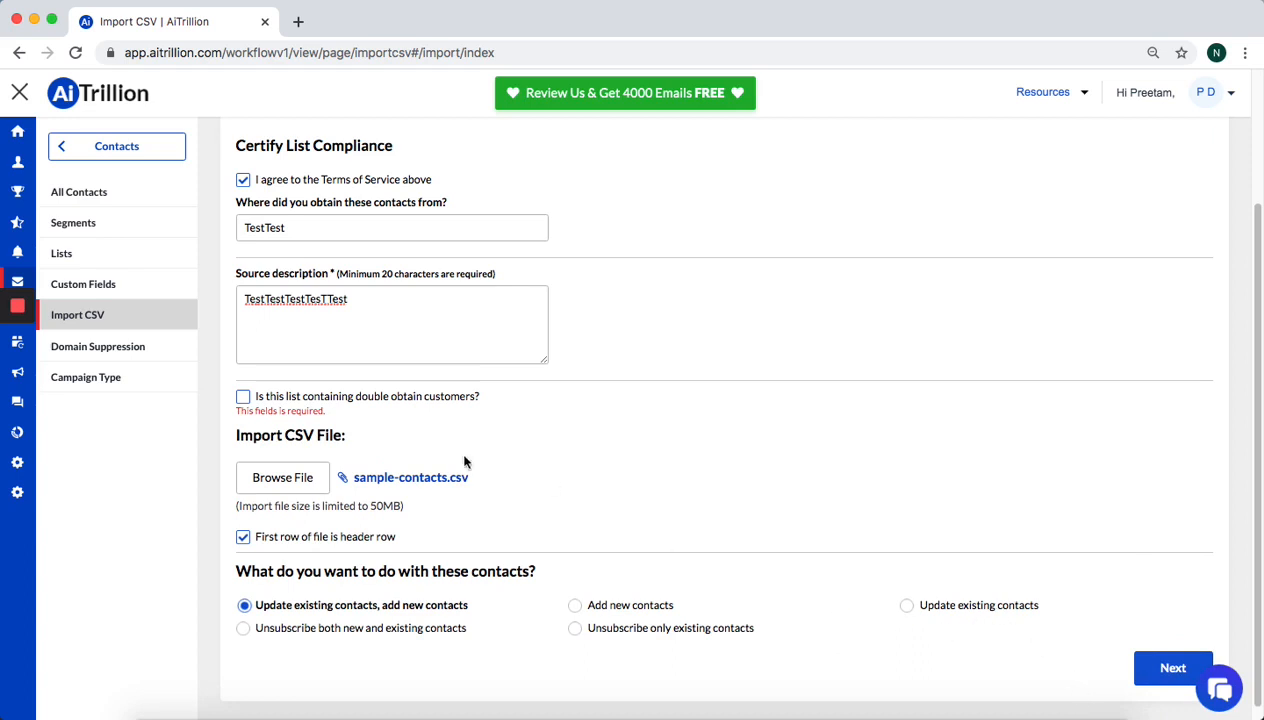
left_click(242, 396)
left_click(1150, 666)
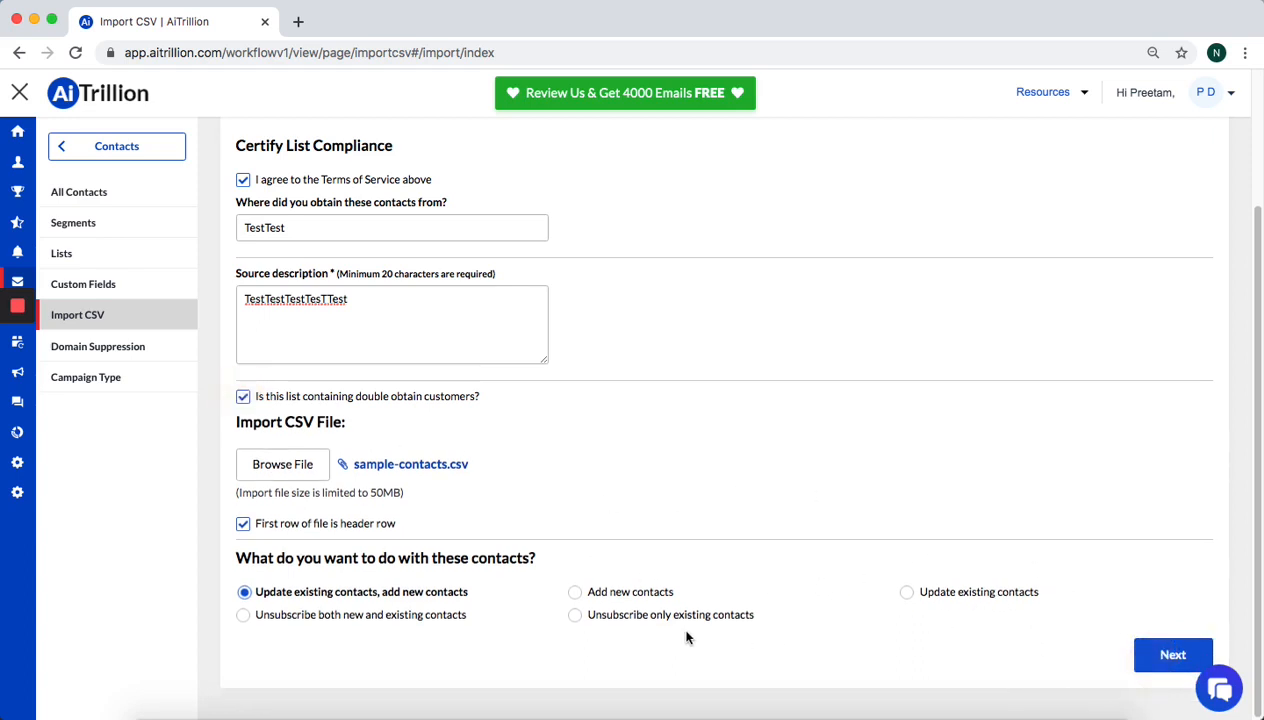
left_click(1176, 664)
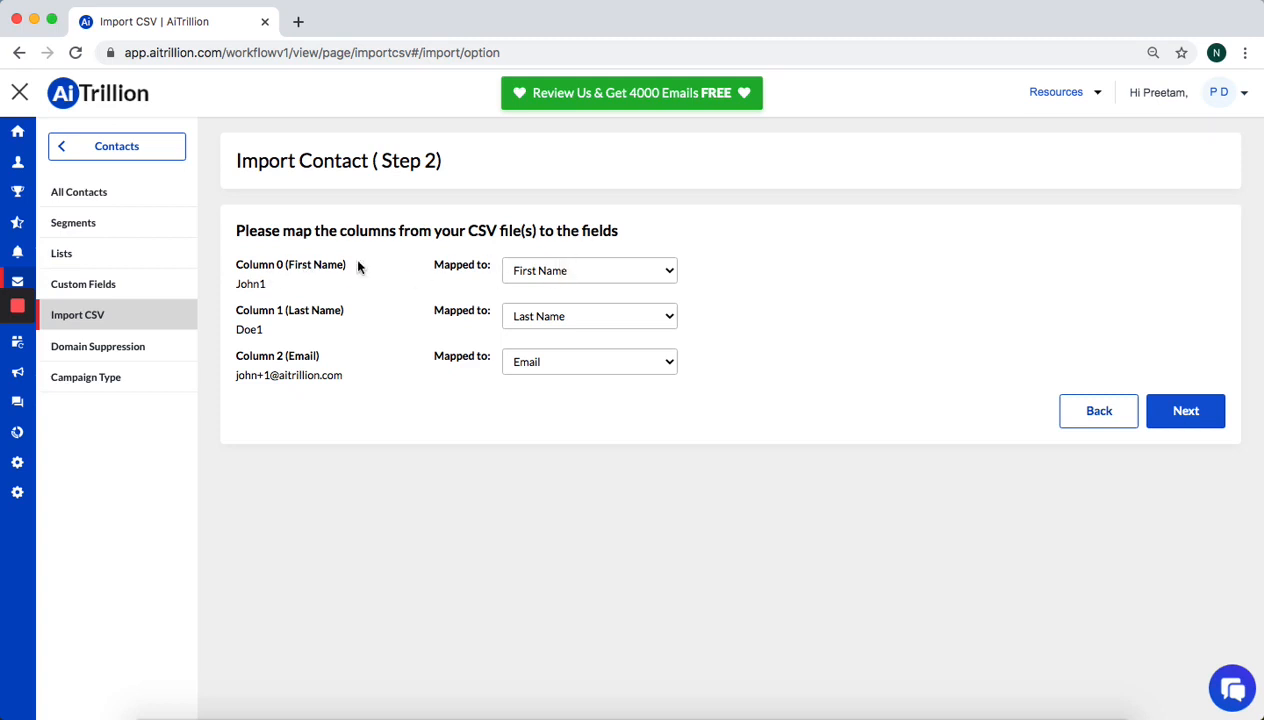
Leave Column 0 mapped to First Name and continue to Step 3
left_click(583, 269)
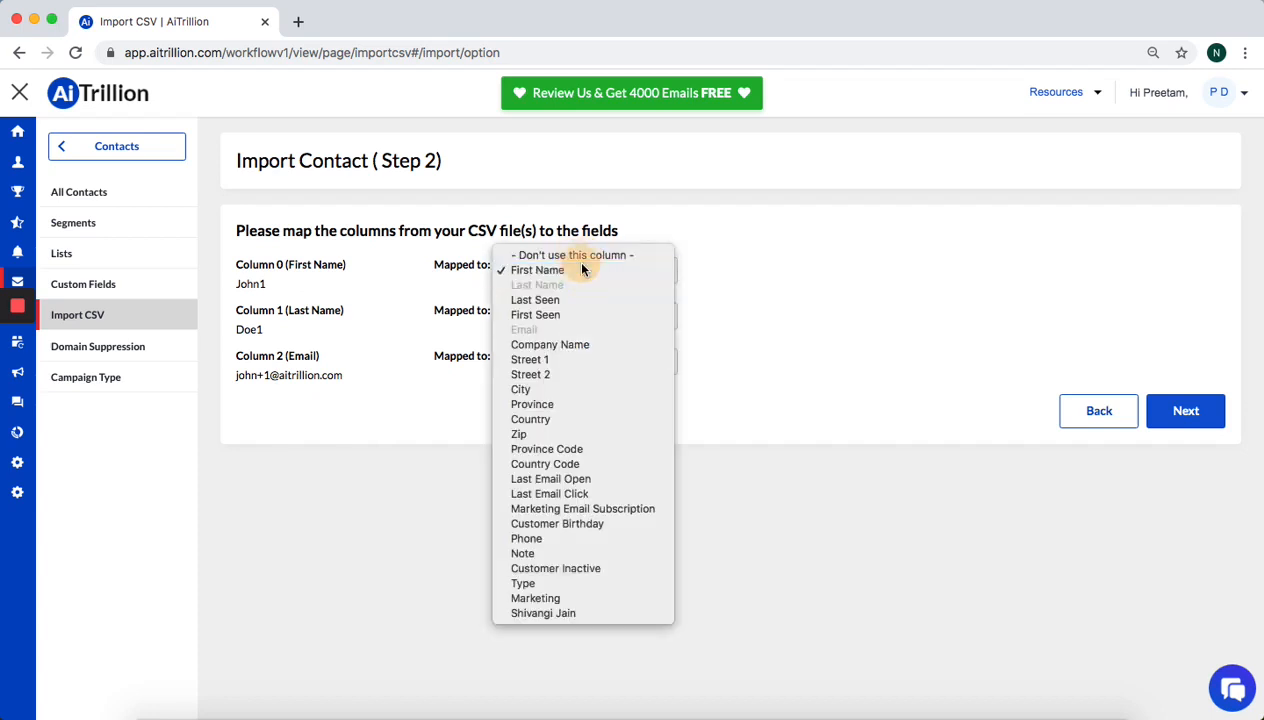
left_click(583, 269)
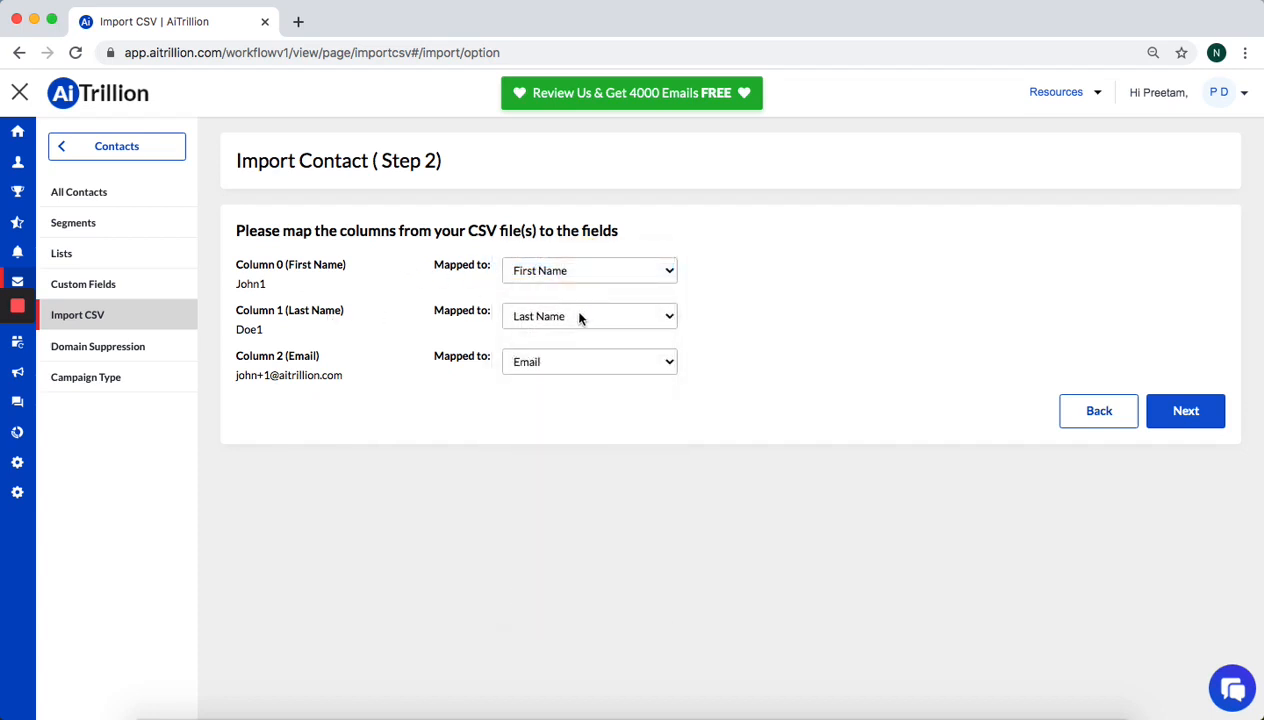
left_click(1186, 415)
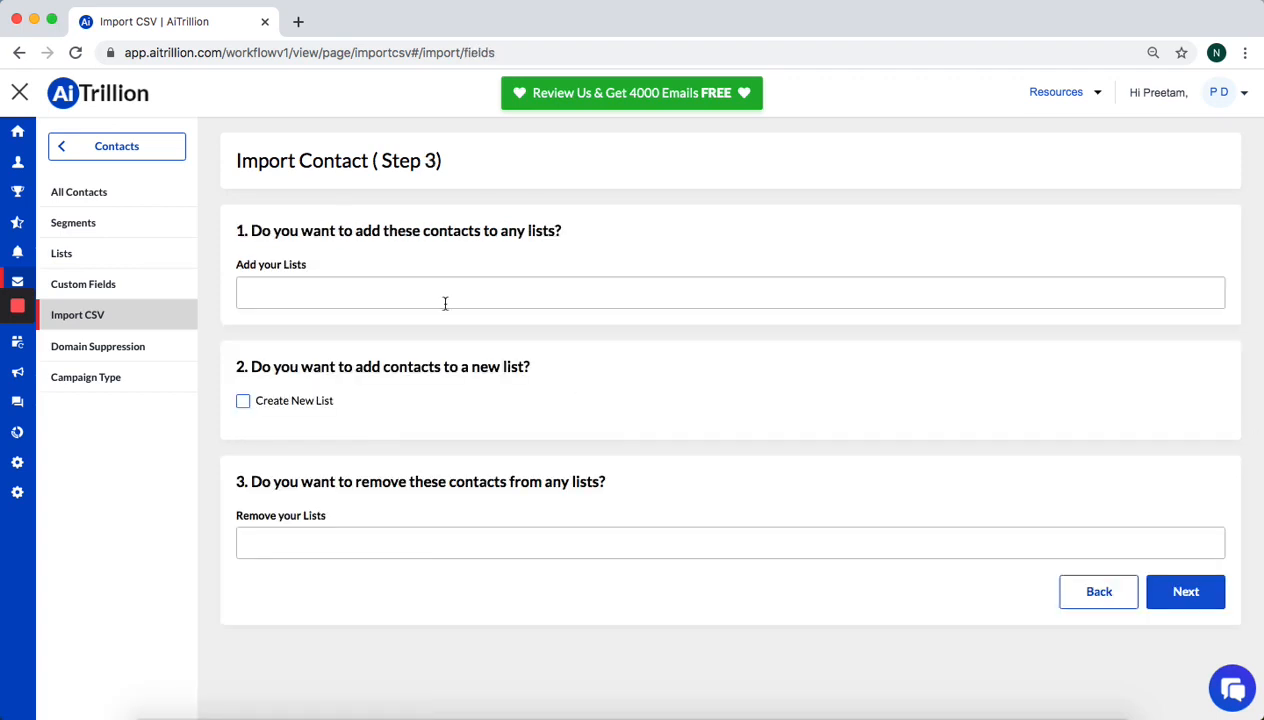
Create a new list, internal name NewImport, external name Newlyimportedcontacts, and go to Step 4 review
left_click_drag(373, 231, 567, 232)
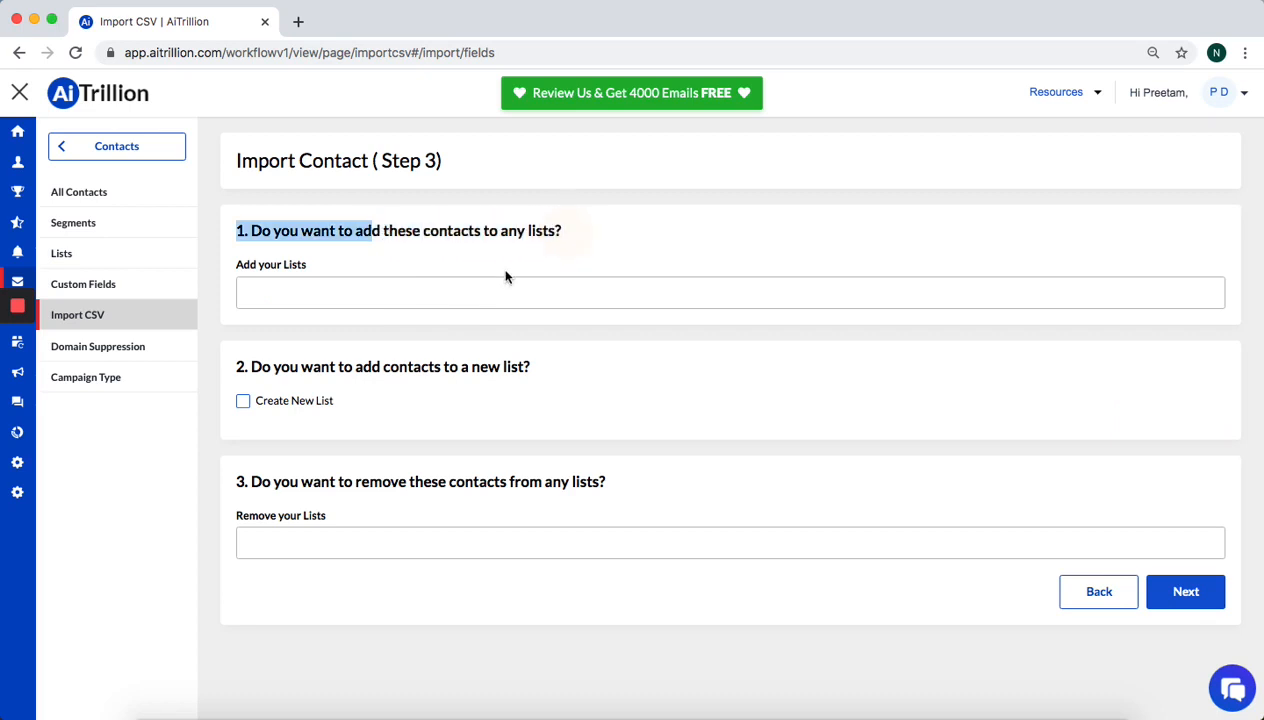
left_click(442, 296)
left_click(475, 285)
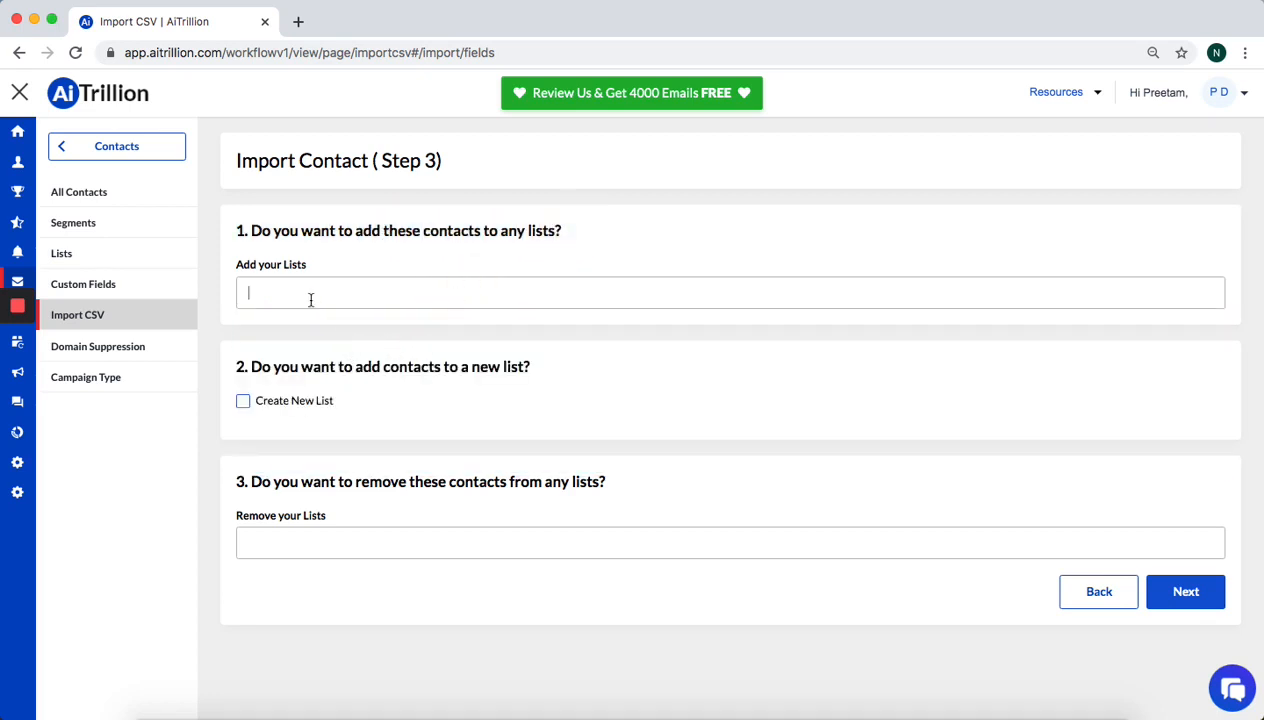
left_click(277, 401)
left_click(310, 451)
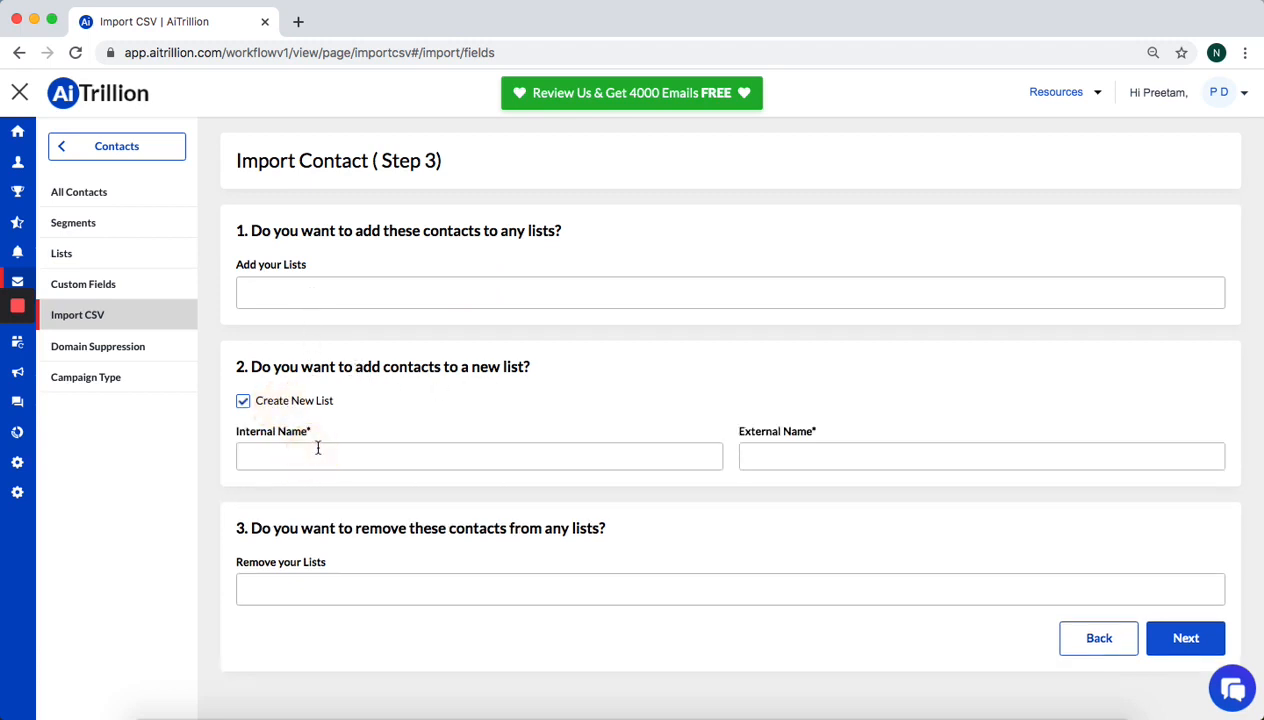
type("NewImport")
left_click(860, 443)
type("Newlyimportedco")
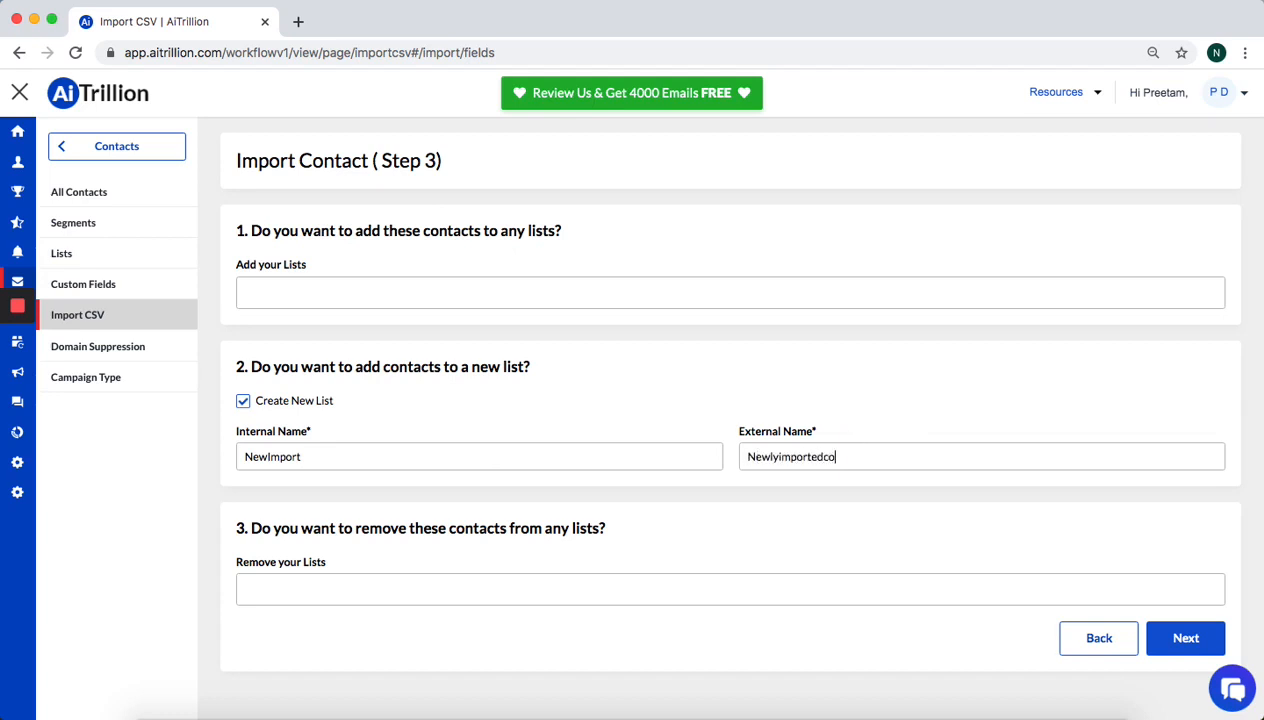
type("ntacts")
key("ctrl+a")
left_click(1216, 644)
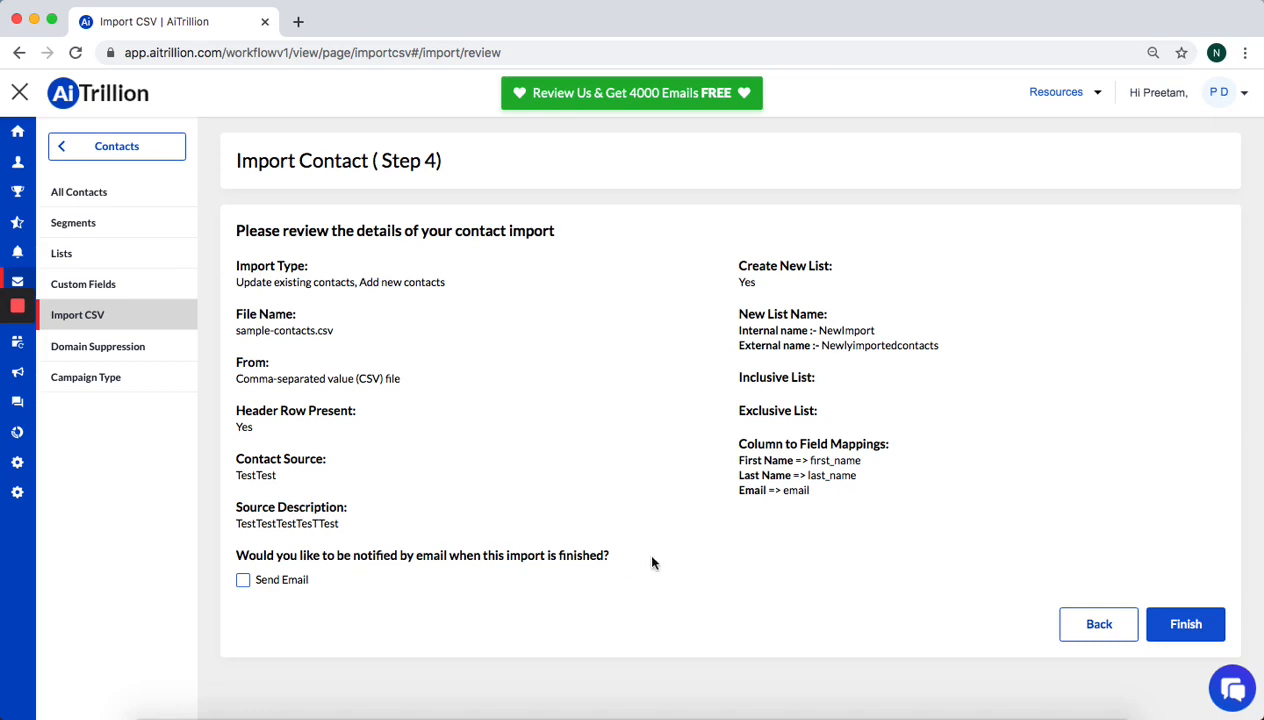
Finish the import, dismissing the dedicated-IP notice and submitting again
left_click(1182, 622)
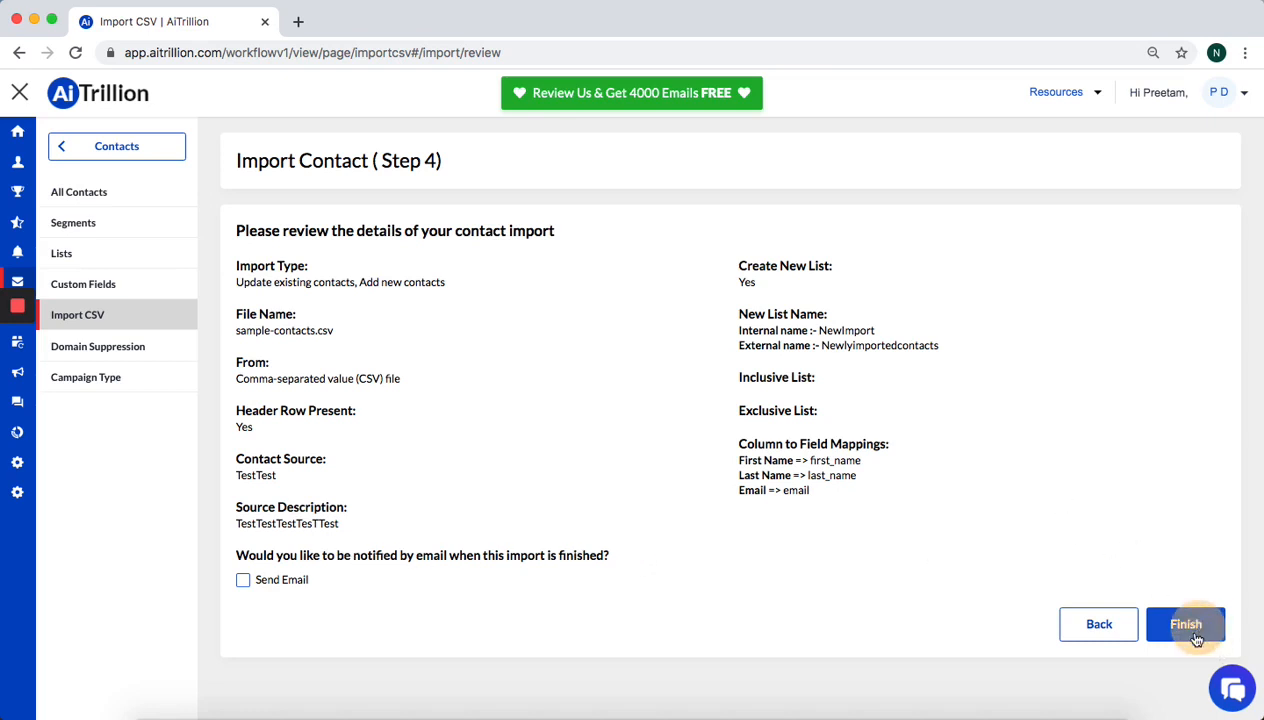
left_click(1163, 623)
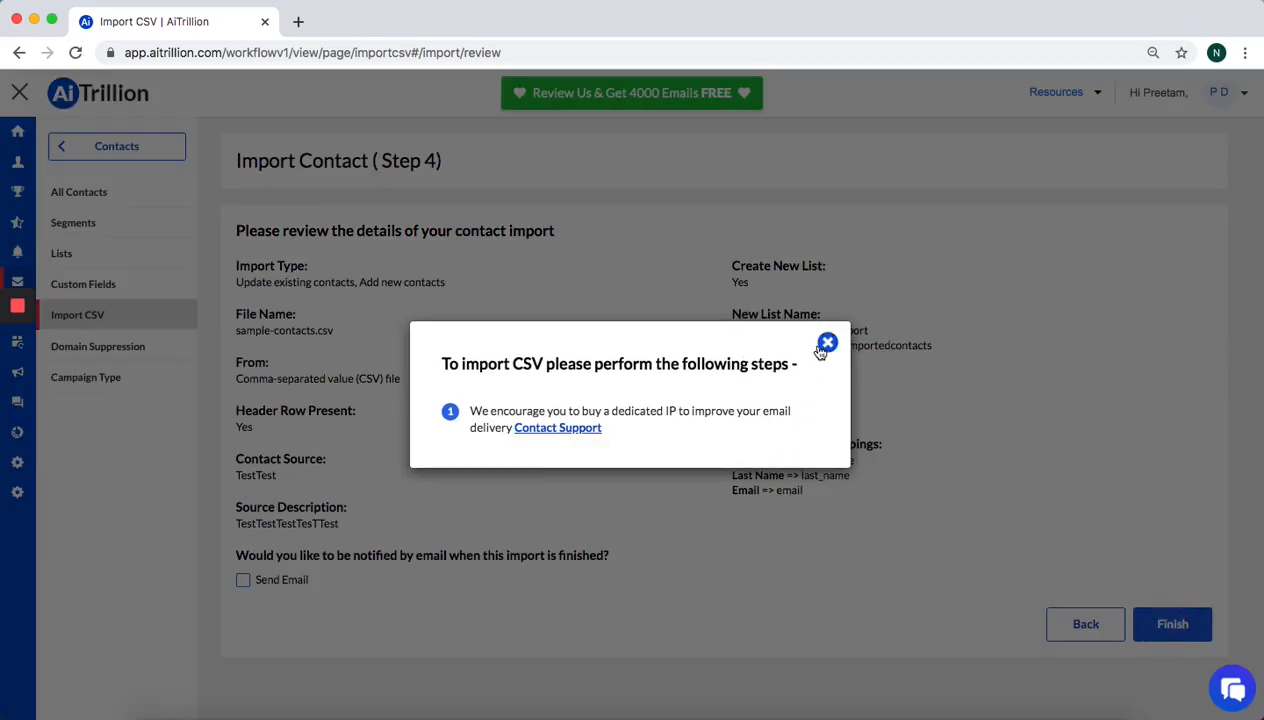
left_click(823, 346)
right_click(827, 350)
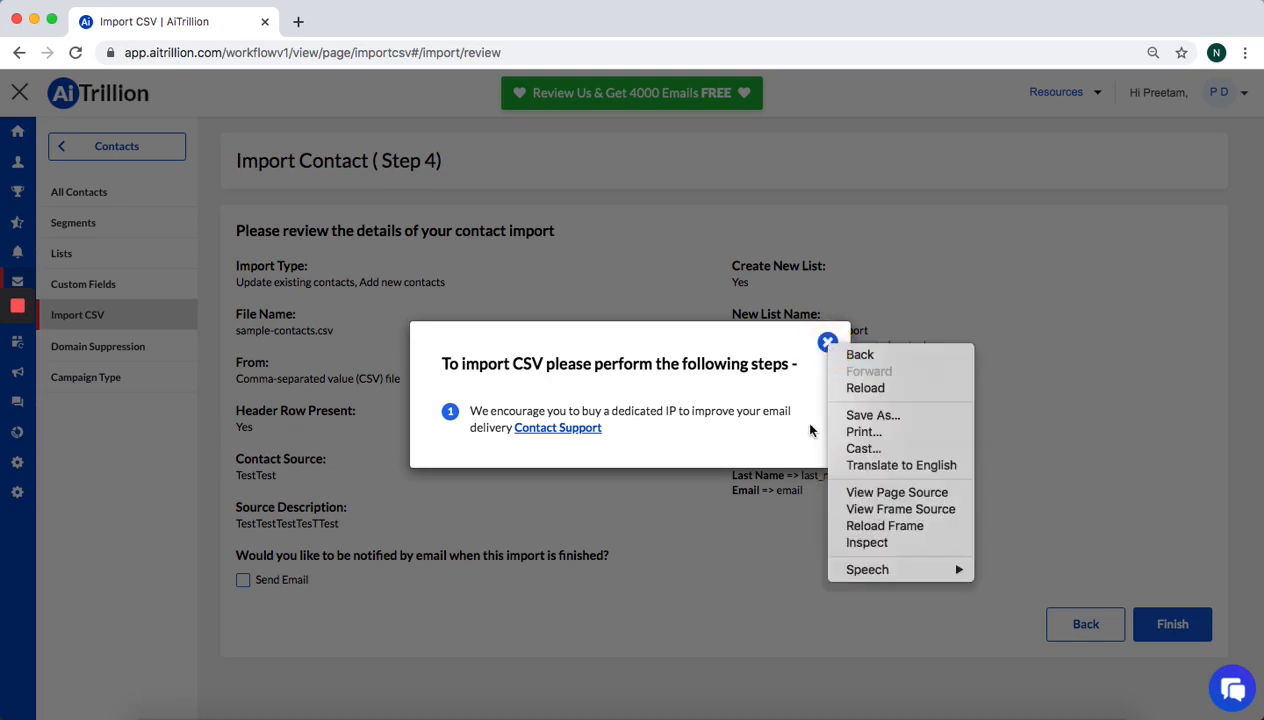
left_click(826, 343)
left_click(828, 344)
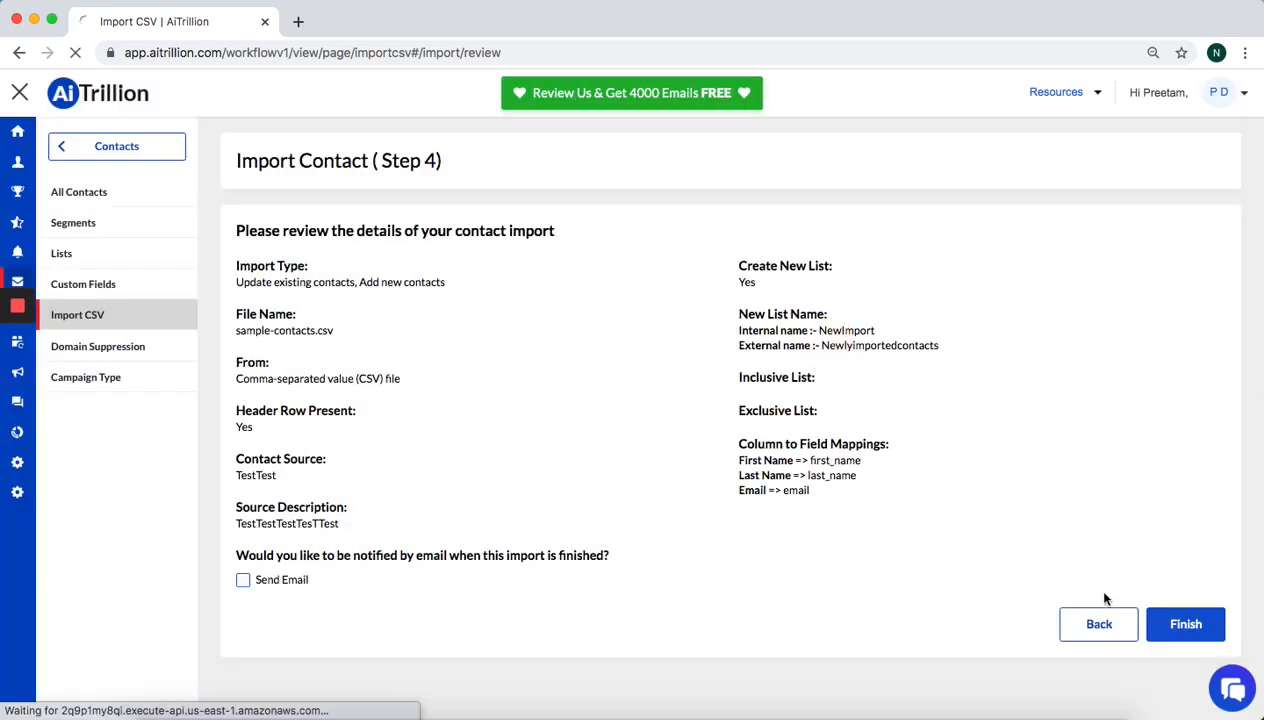
left_click(1168, 622)
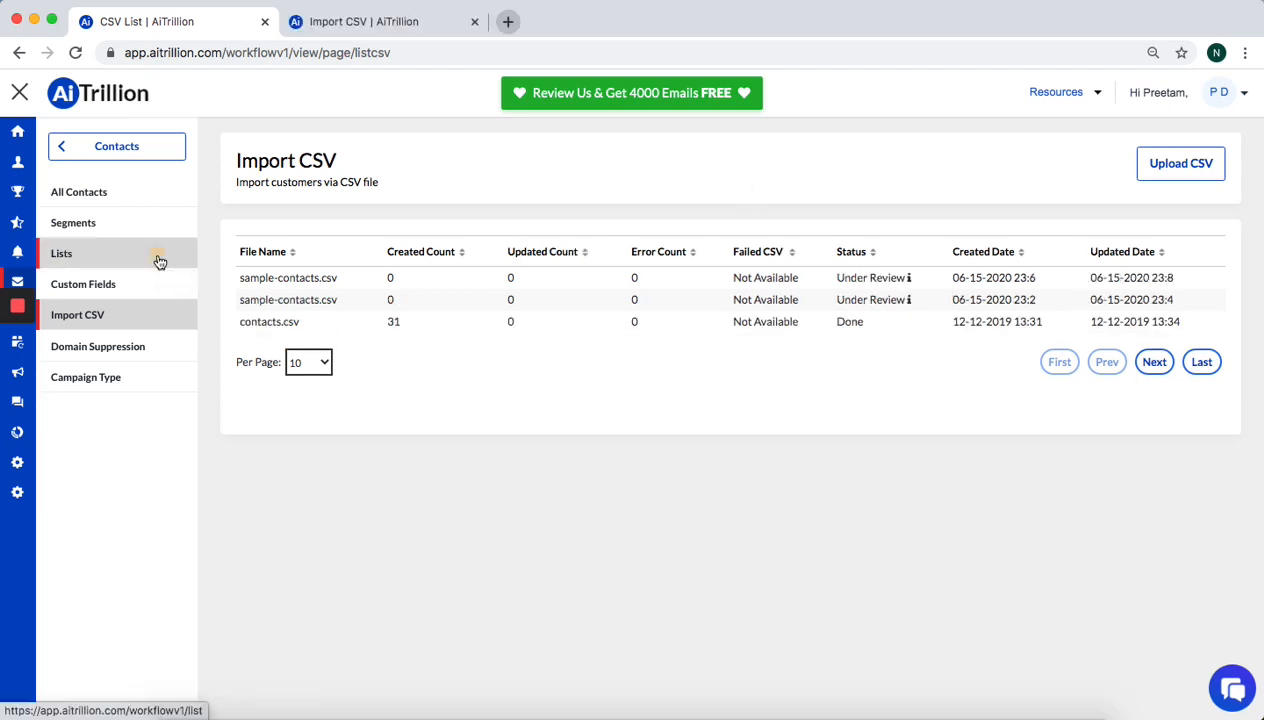
Open the Lists page to see the five contact lists with their customer counts
left_click(158, 261)
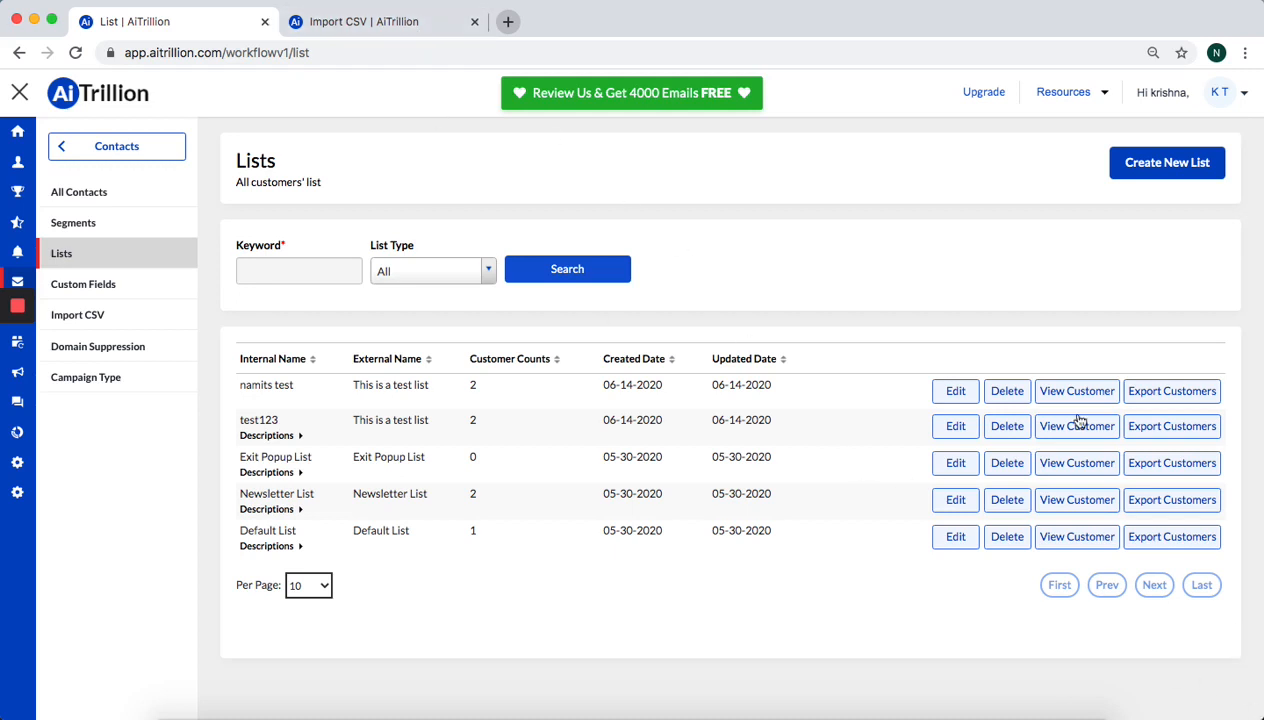
left_click(508, 21)
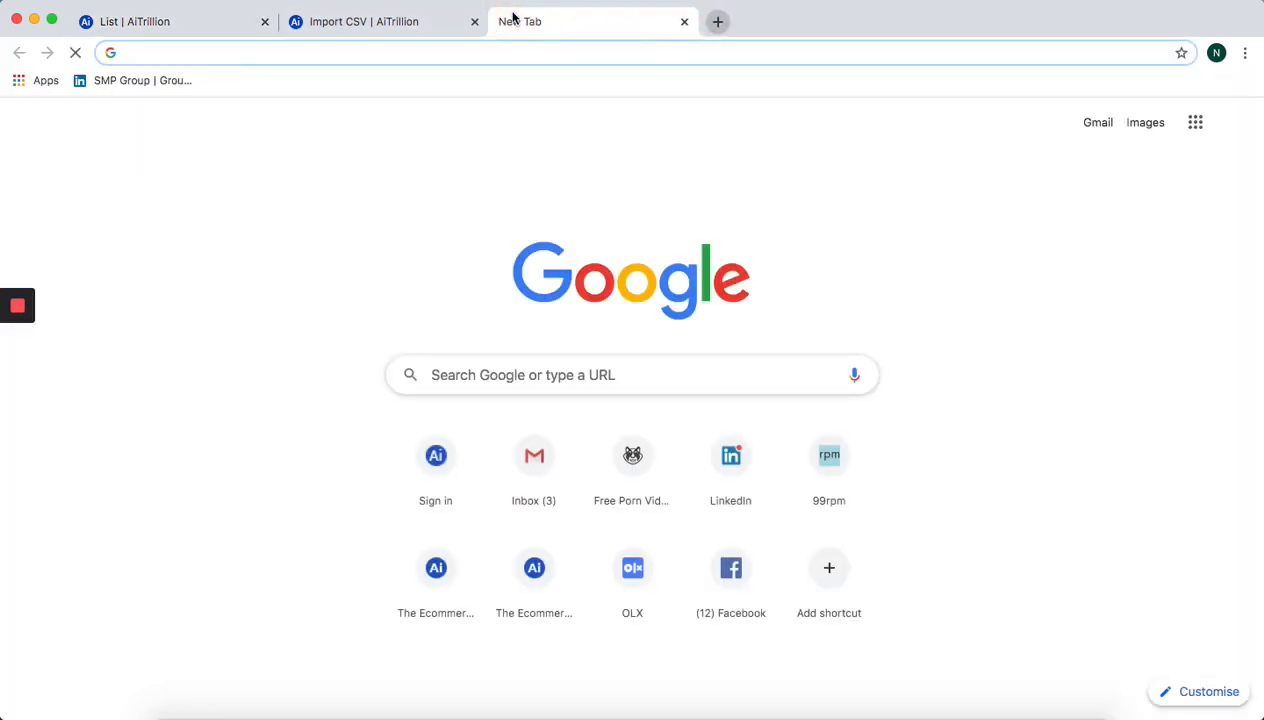
type("www")
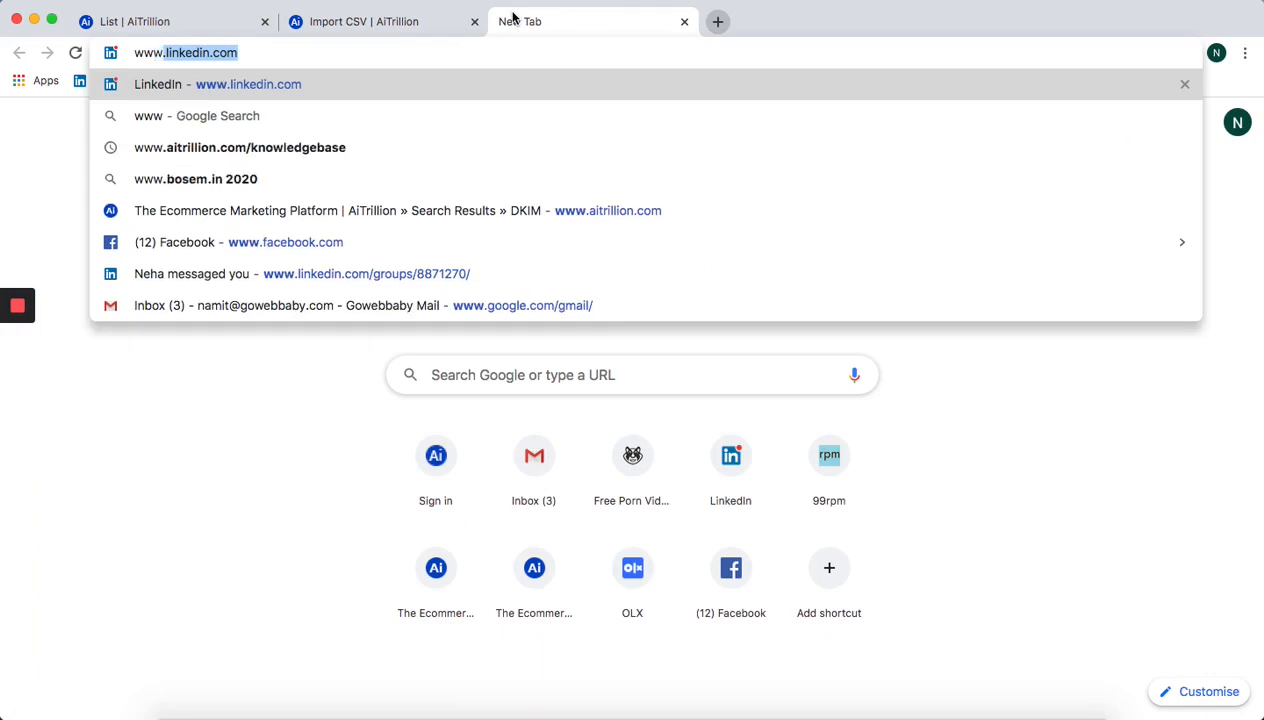
type(".aitr")
key("Return")
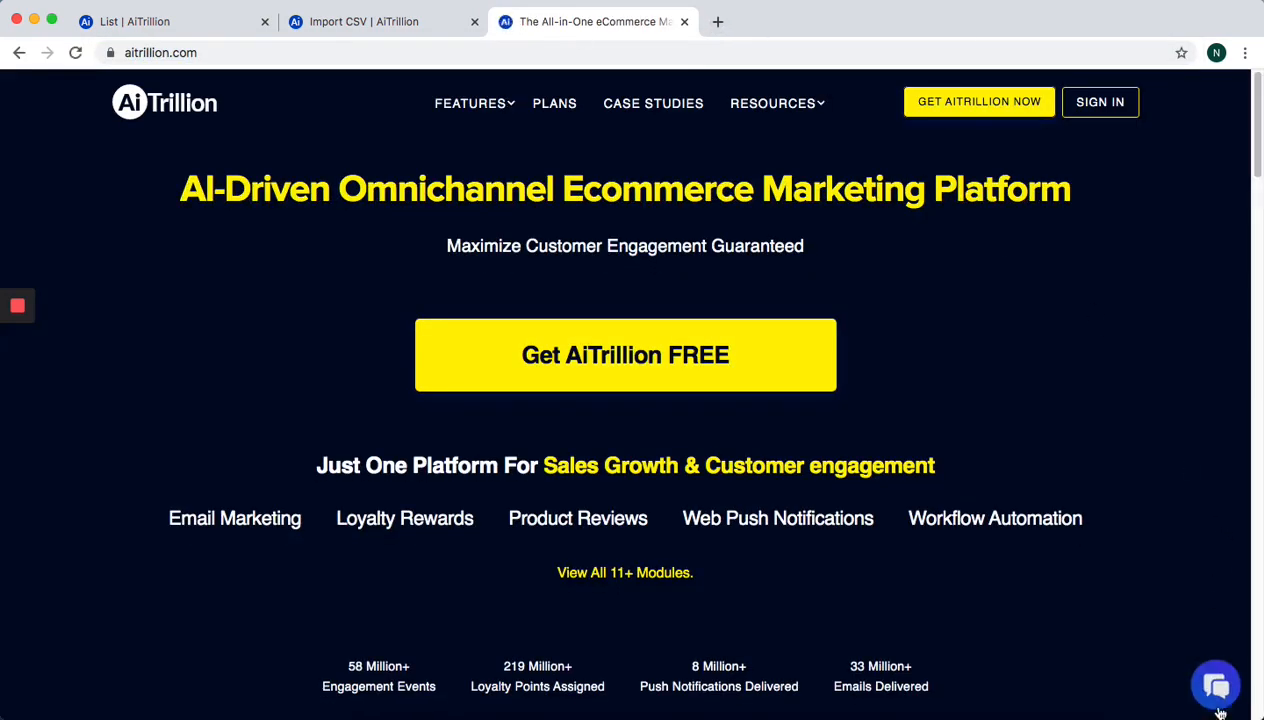
mouse_move(798, 103)
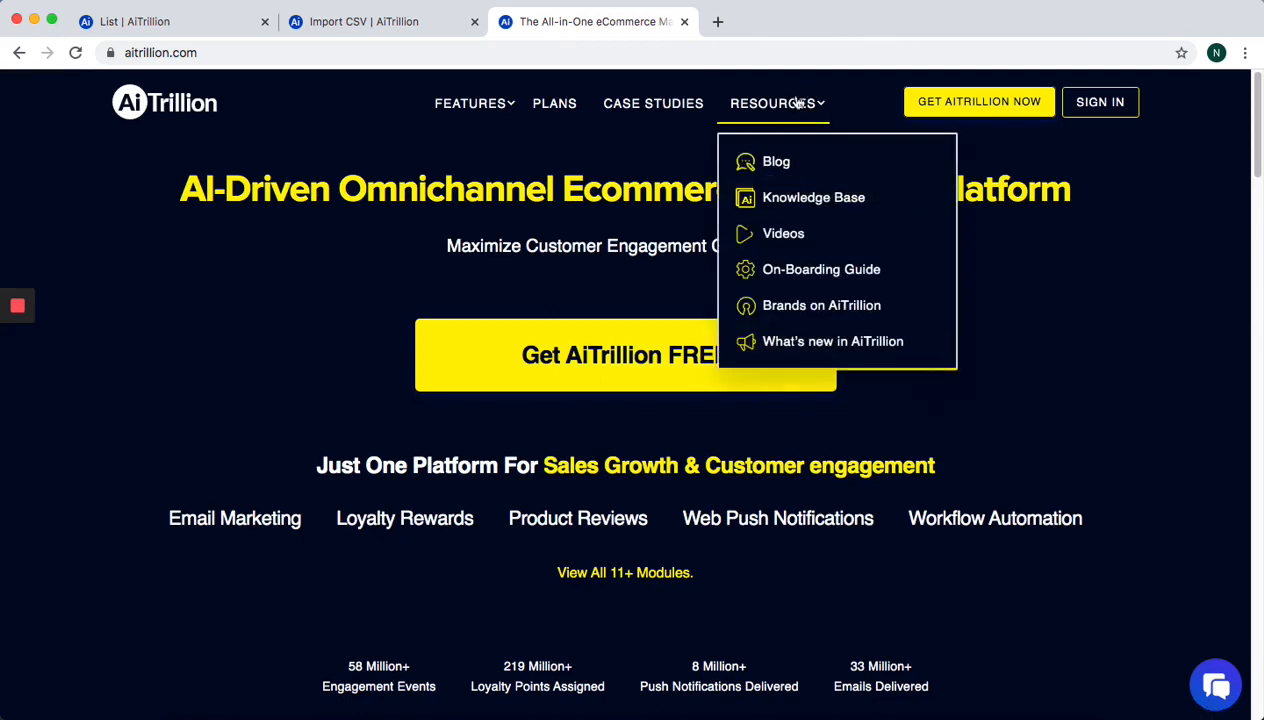